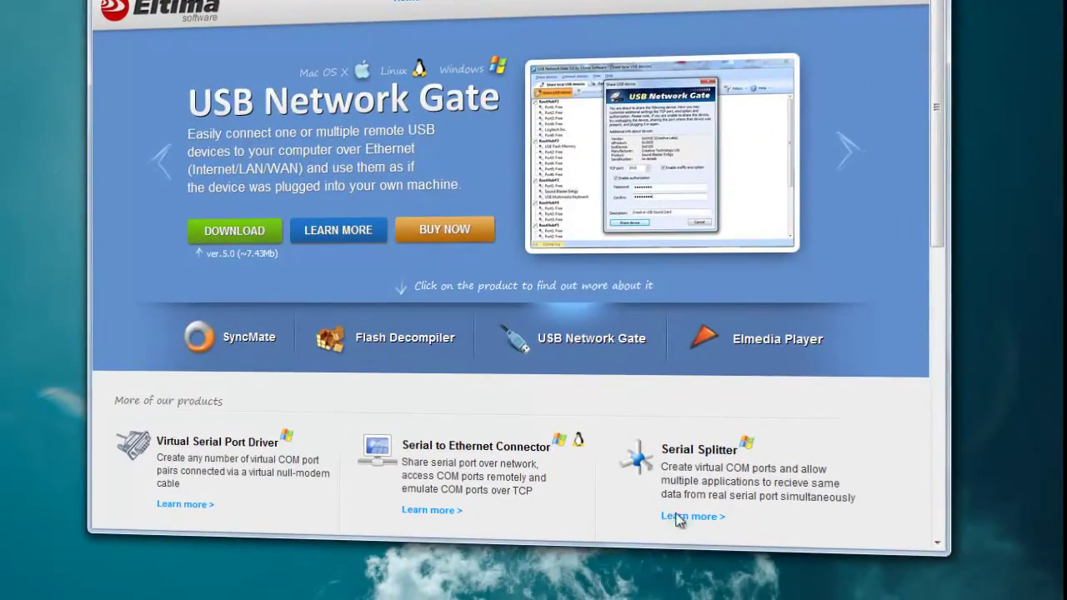
Add COM2 and COM3 as virtual ports and create the COM1 split
click(680, 518)
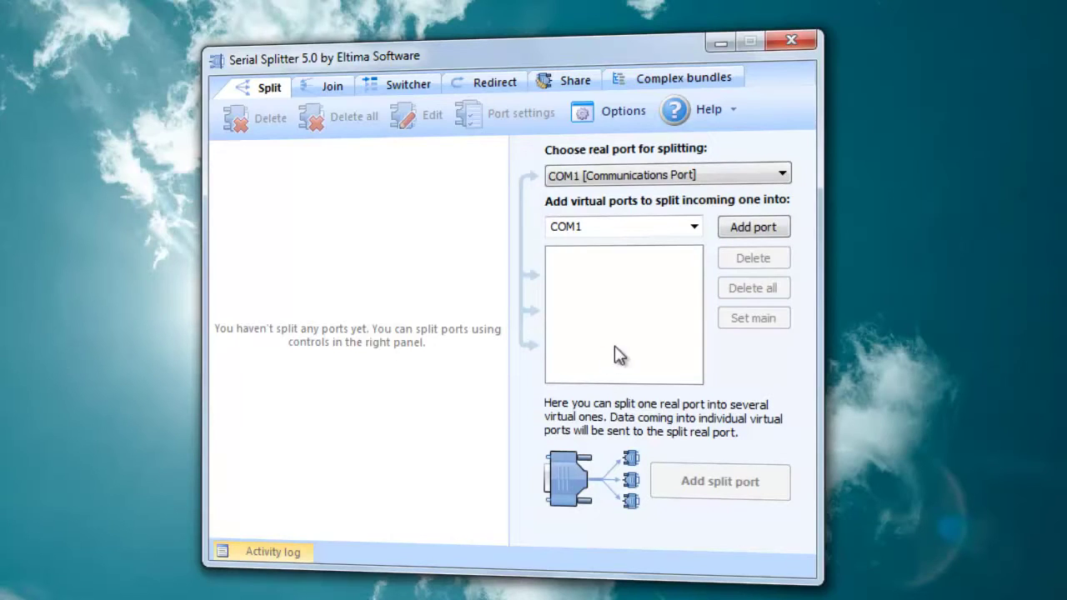
click(693, 226)
click(675, 260)
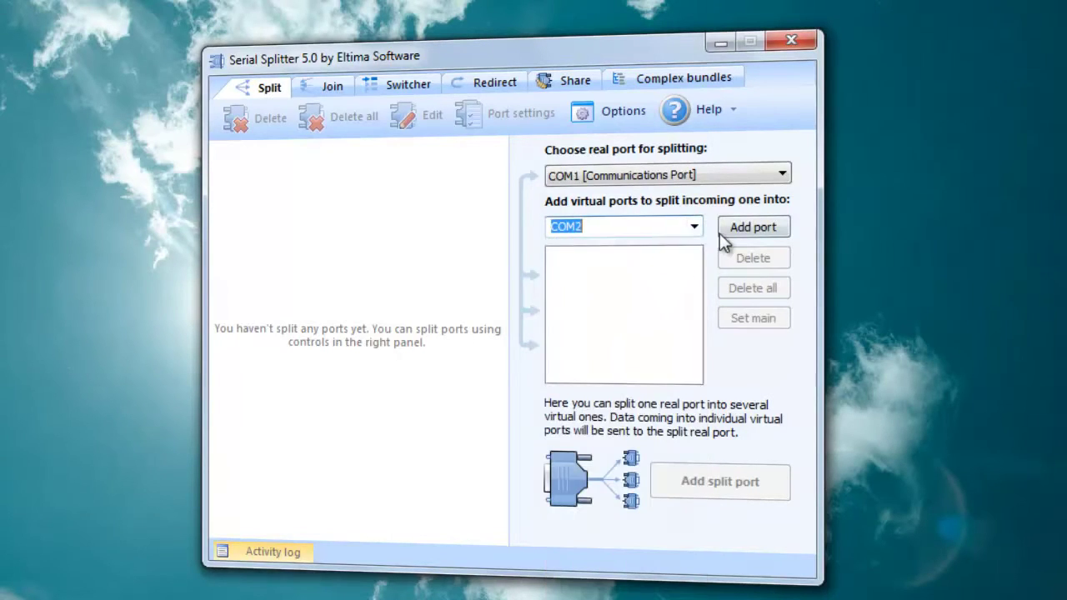
click(721, 230)
click(678, 262)
click(744, 233)
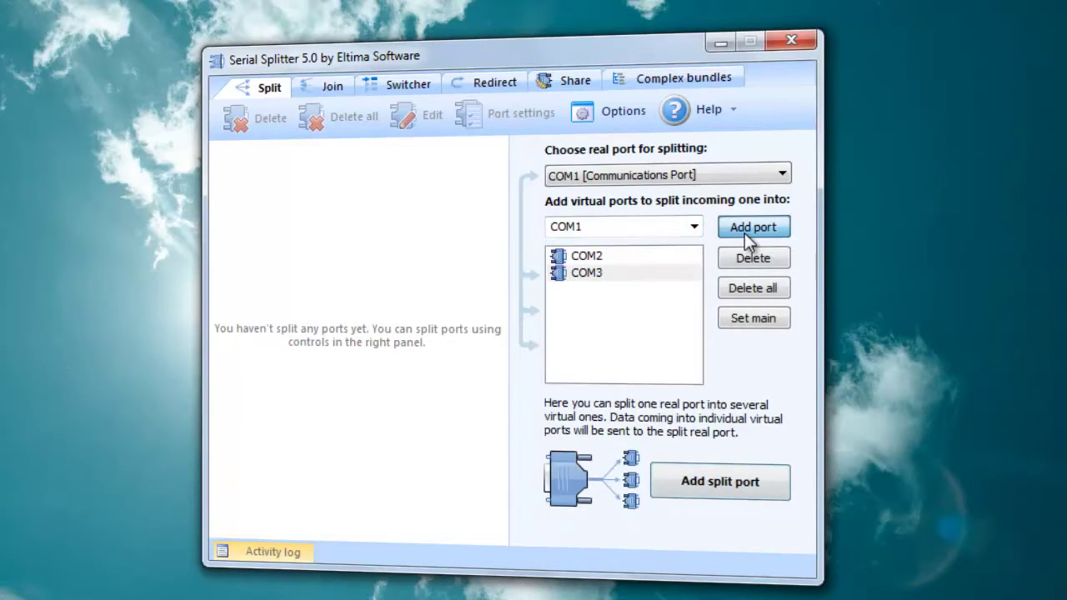
click(727, 482)
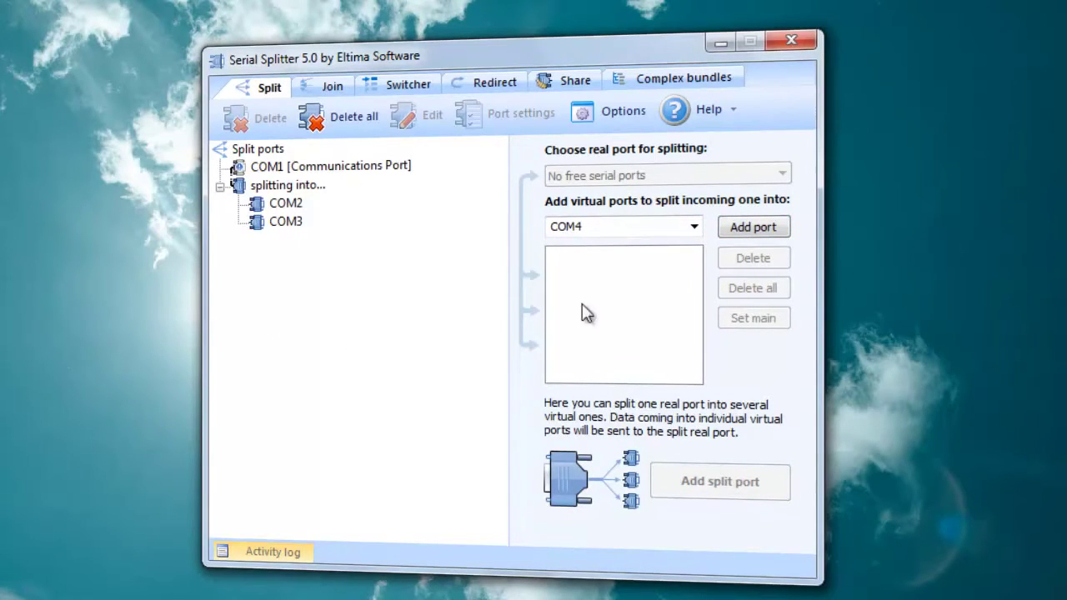
Switch the split COM1 port to custom port settings and apply them
click(397, 170)
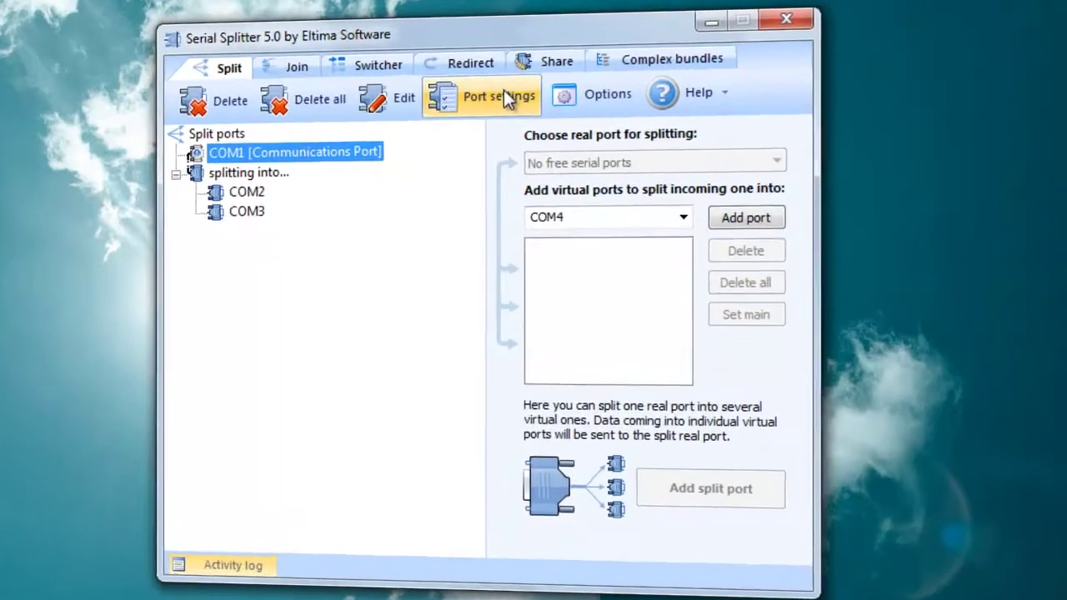
click(504, 112)
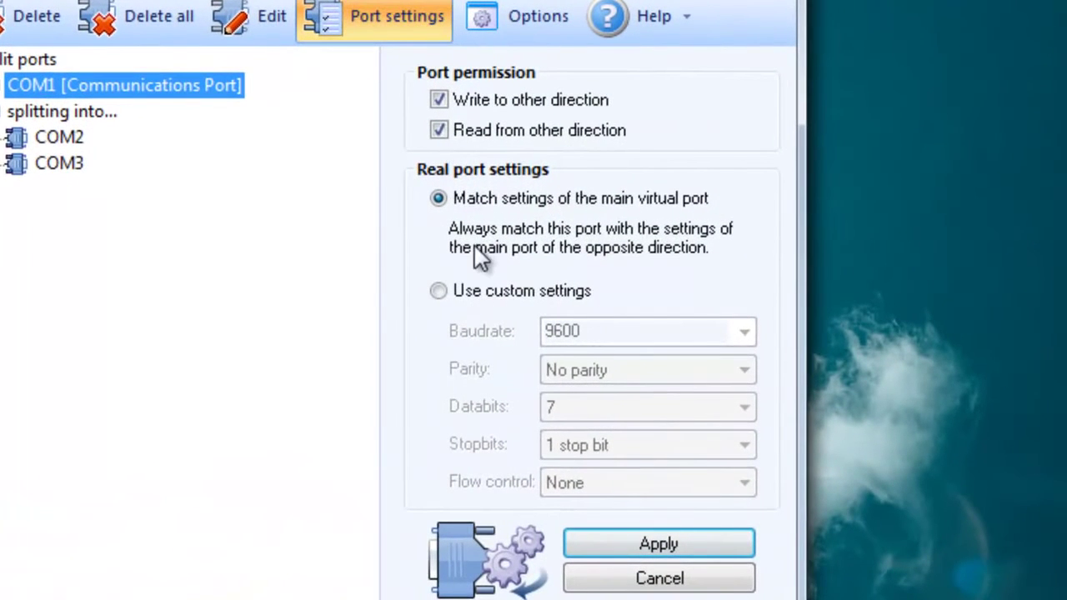
click(570, 290)
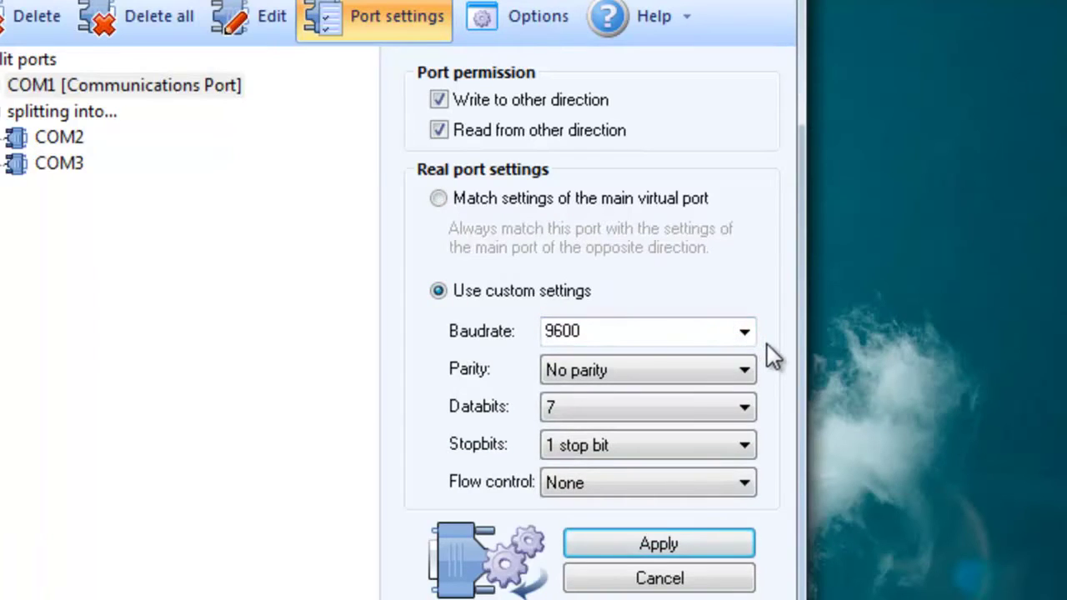
click(710, 543)
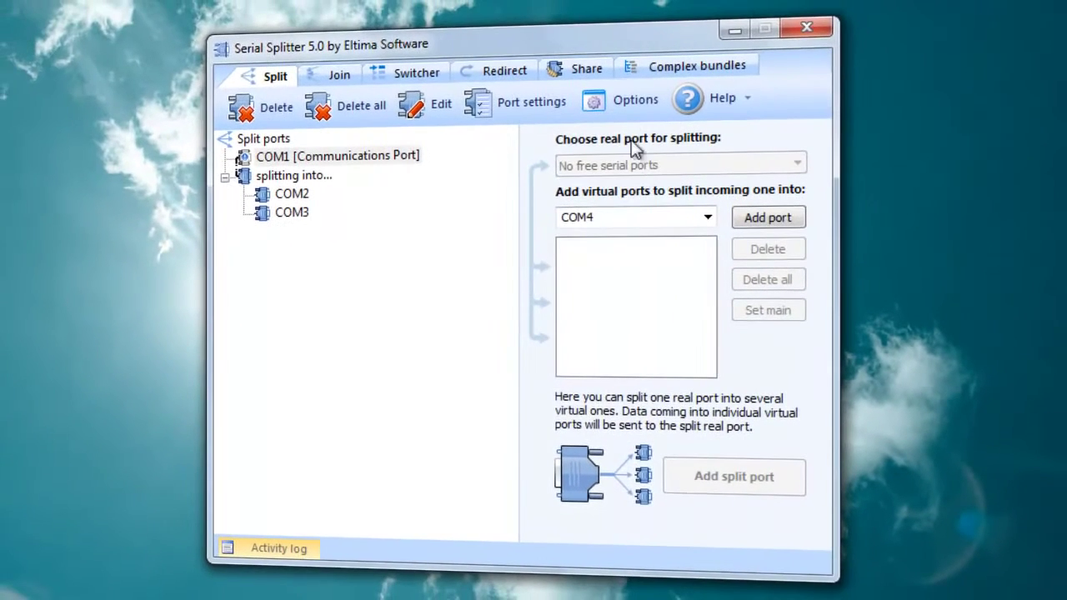
Close the program options without changes, then request deleting all split ports
click(621, 98)
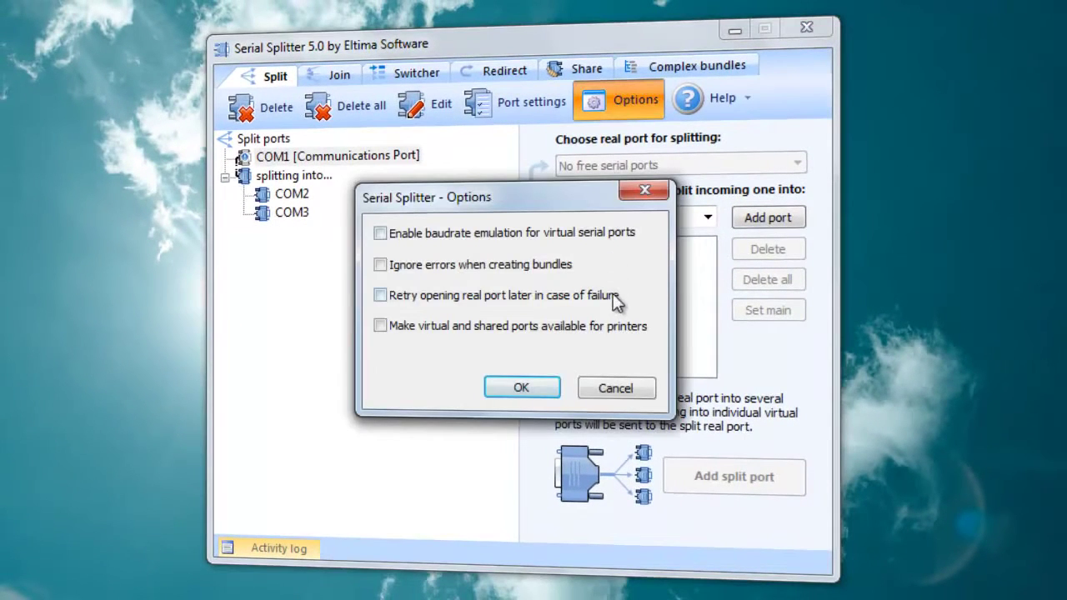
click(533, 385)
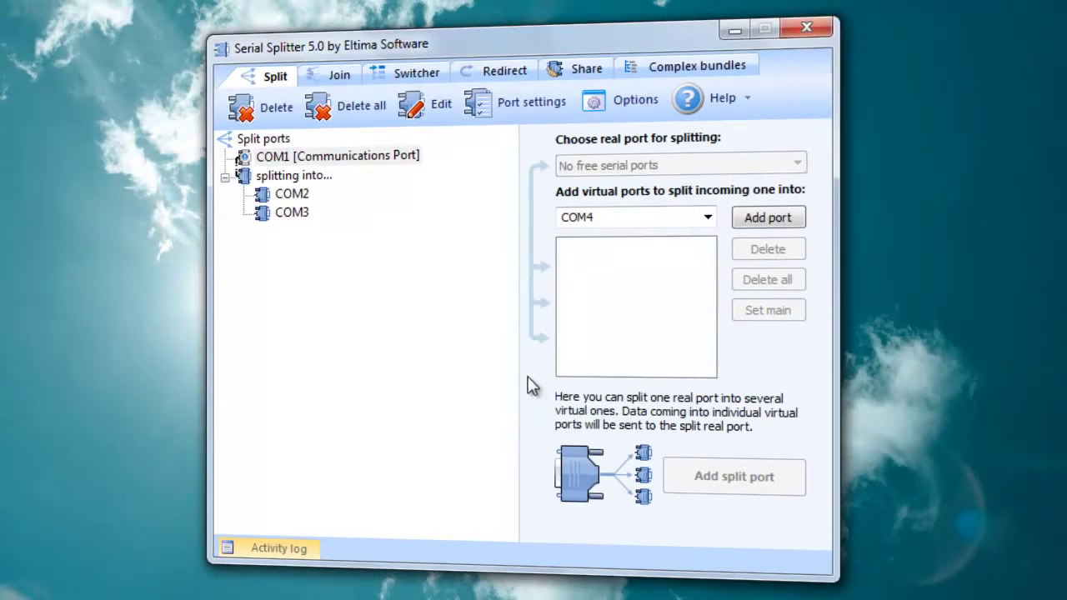
click(338, 161)
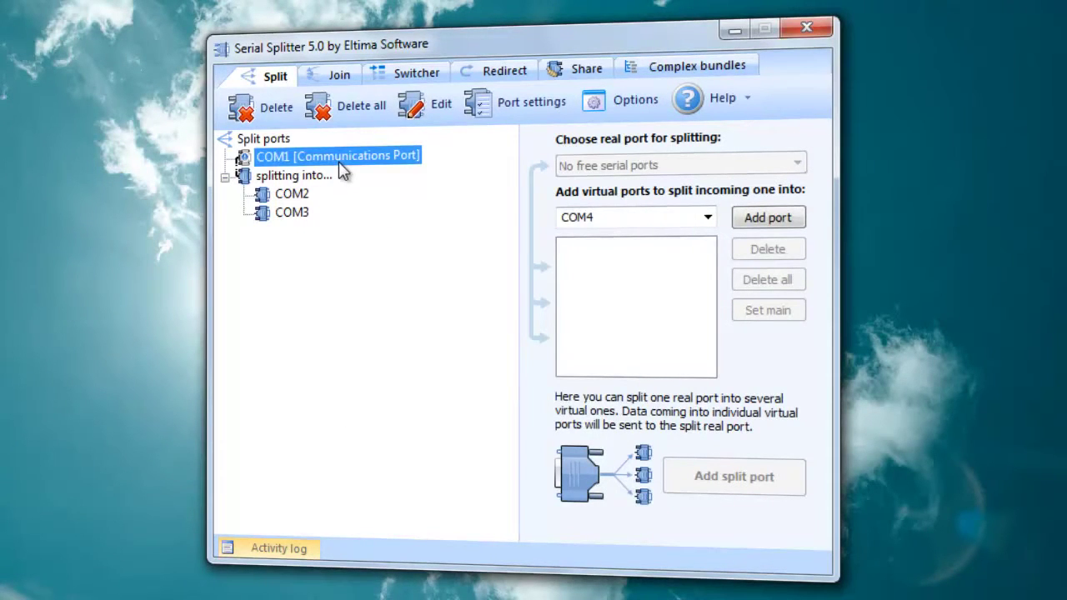
click(353, 121)
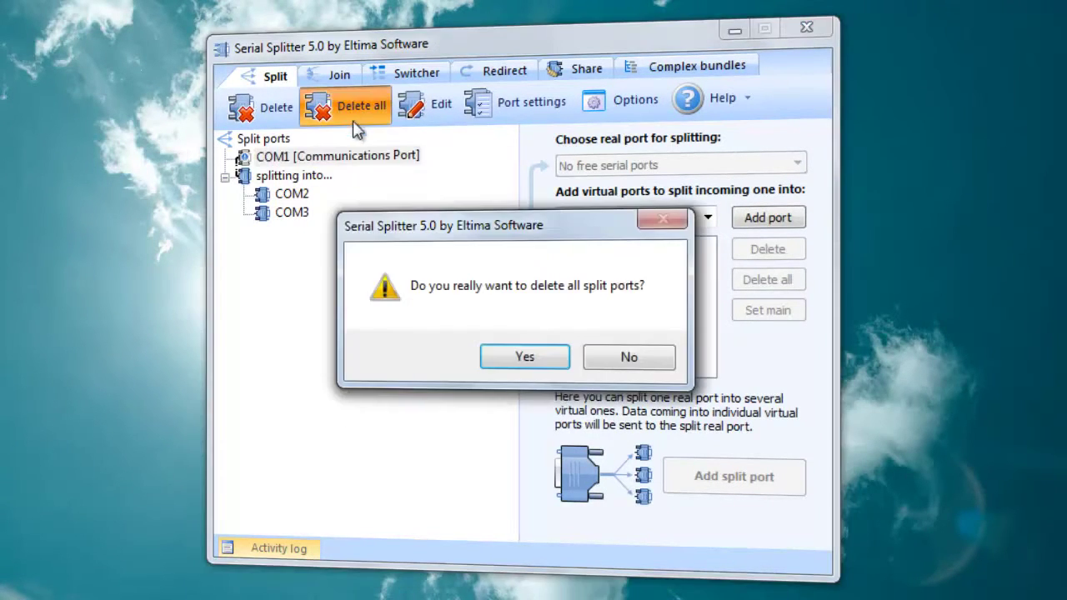
Confirm deleting all split ports and add COM1 and COM2 as ports to join
click(498, 363)
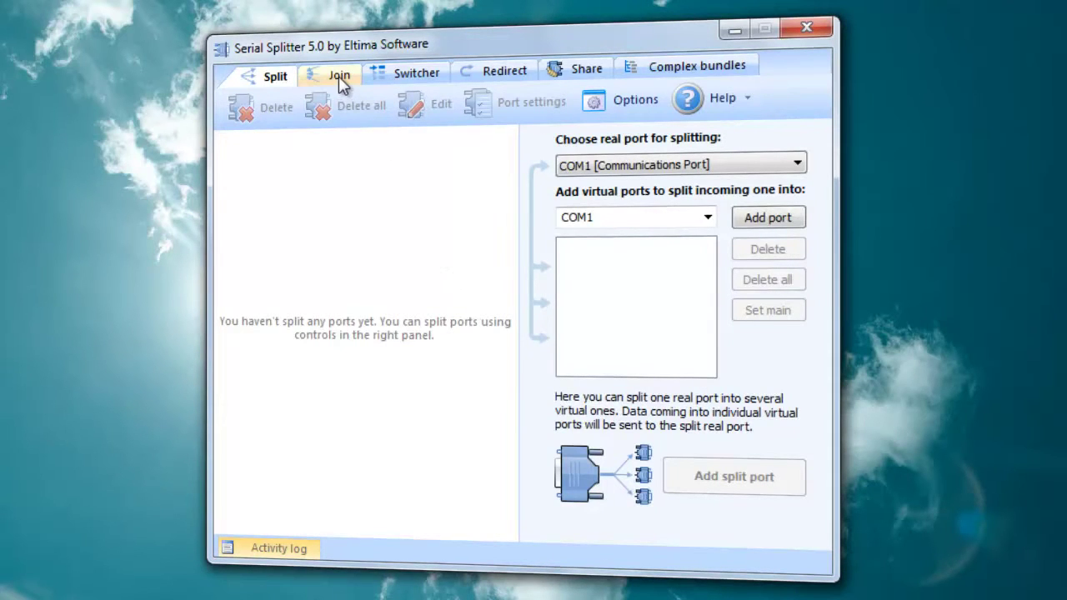
click(339, 76)
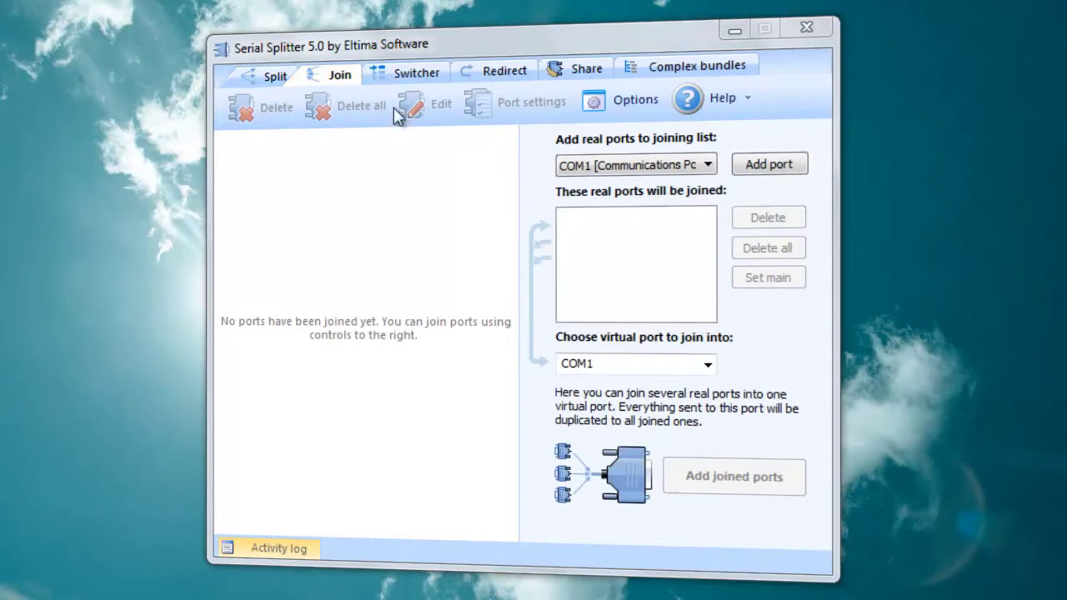
click(752, 168)
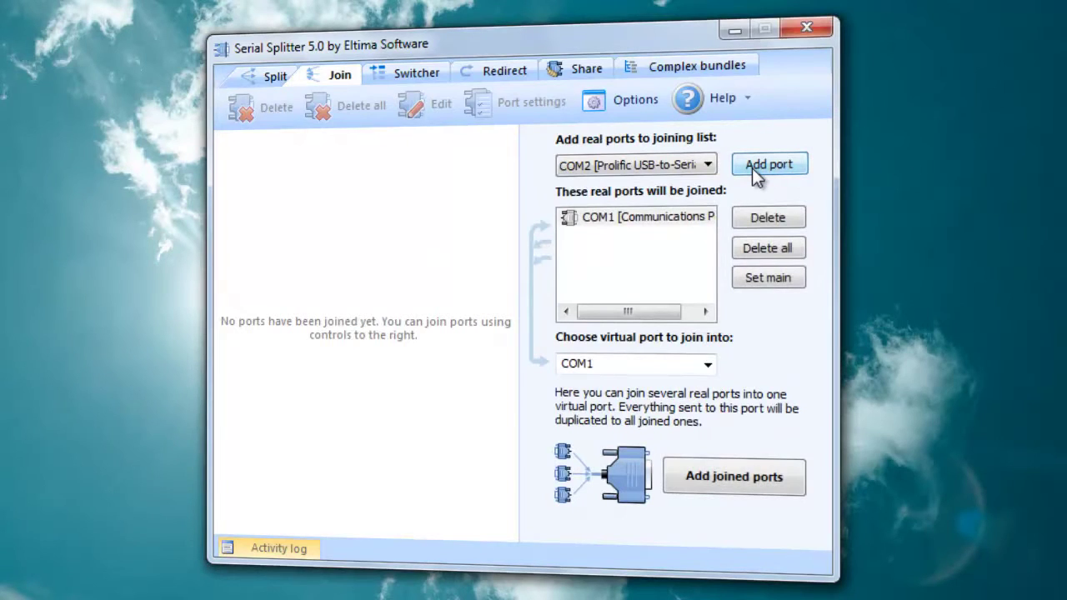
click(752, 168)
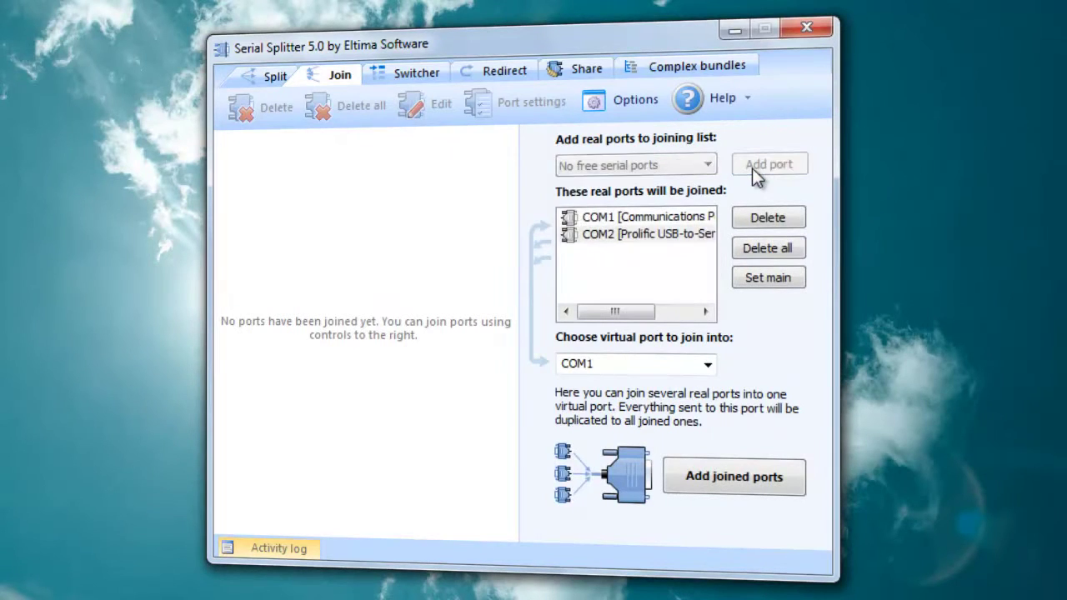
Join COM1 and COM2 into virtual COM3, then request deleting all joins
click(709, 364)
click(692, 408)
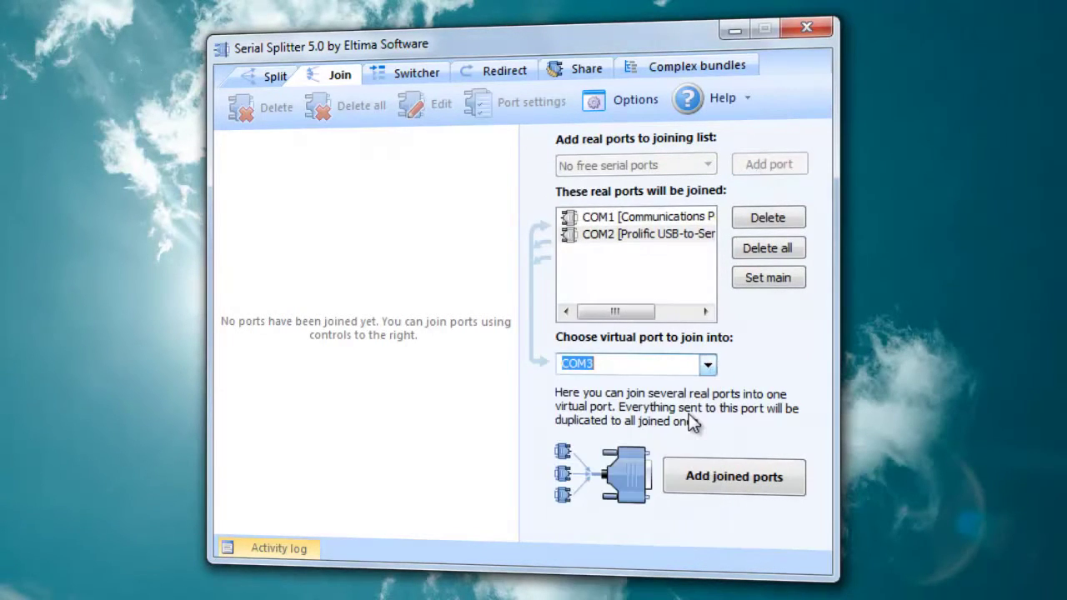
click(723, 478)
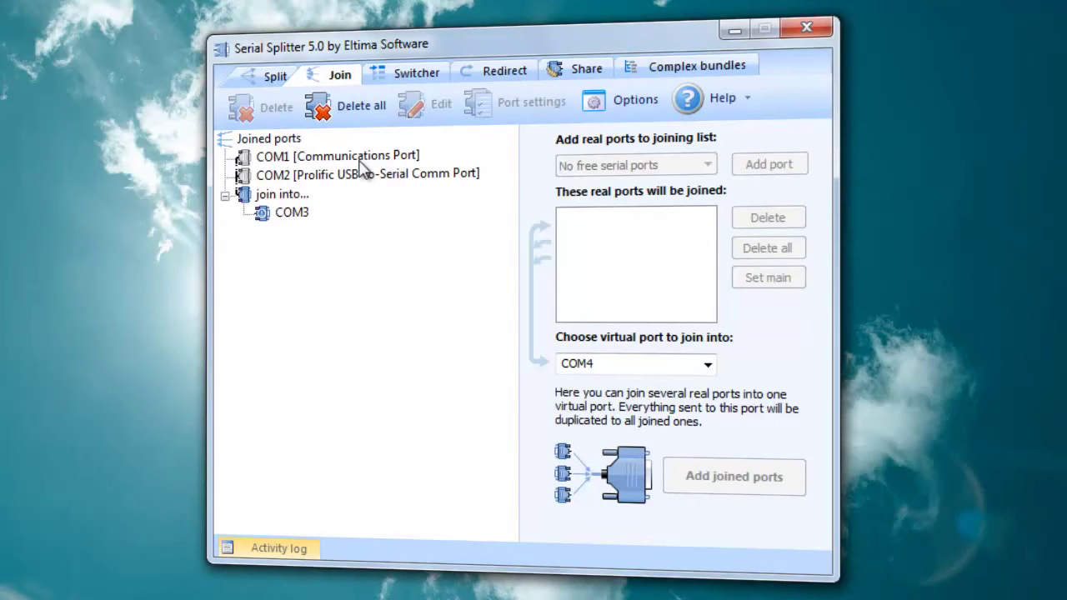
click(348, 106)
Confirm removing all joins and add COM1 and COM2 to the switcher list
click(510, 355)
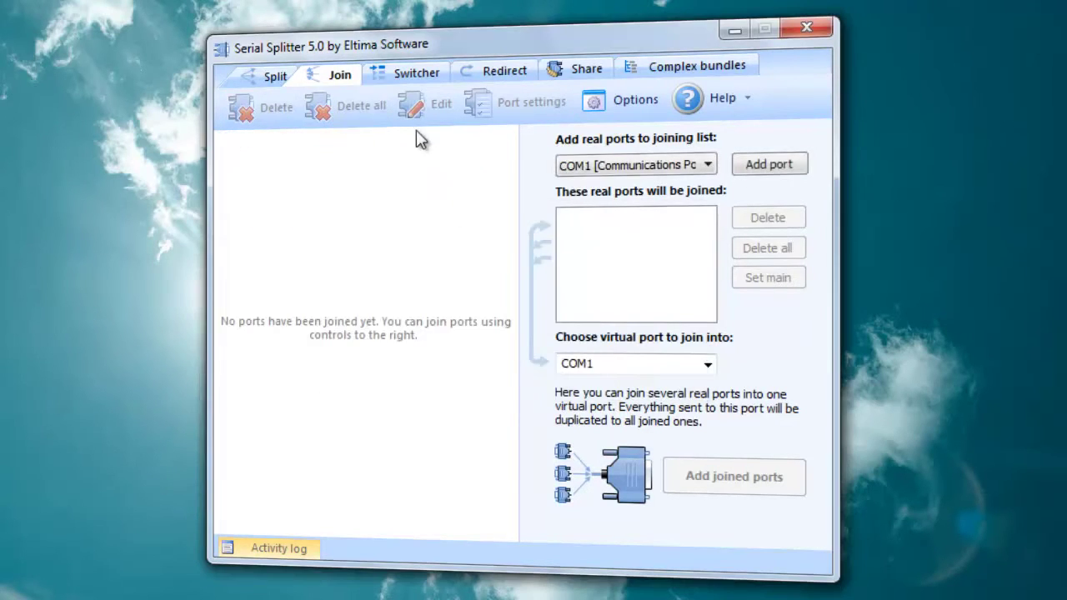
click(407, 80)
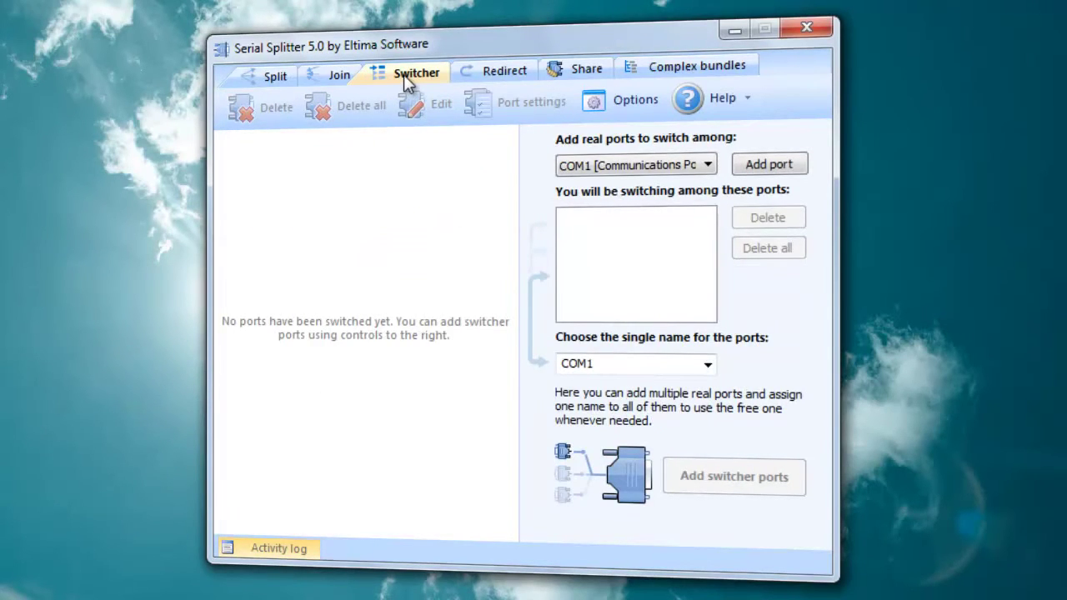
click(749, 167)
click(748, 167)
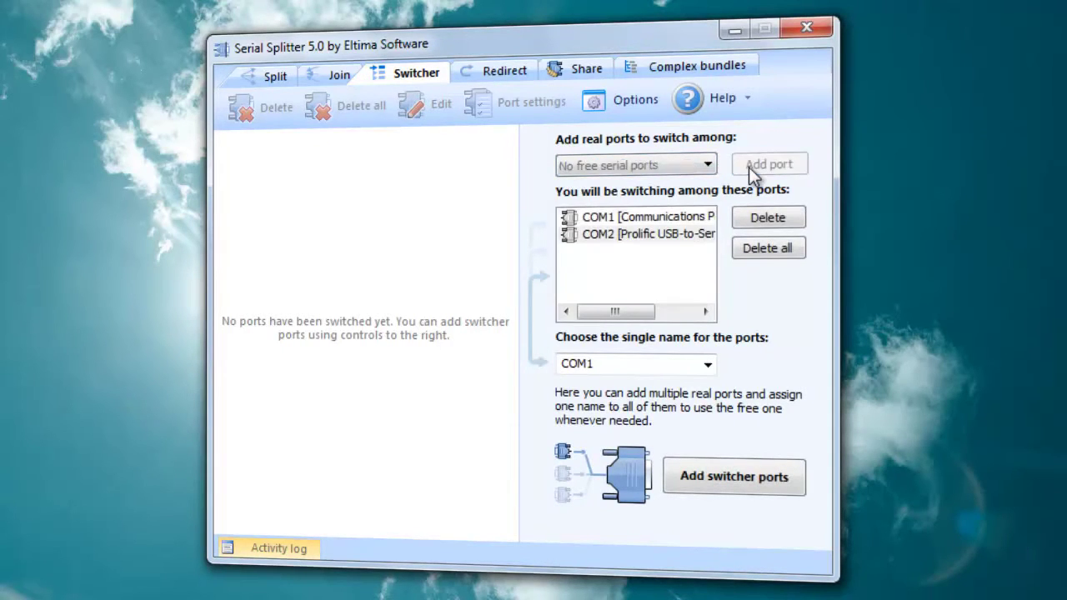
Create a switcher for COM1 and COM2 under COM3, then delete all switcher ports
click(707, 366)
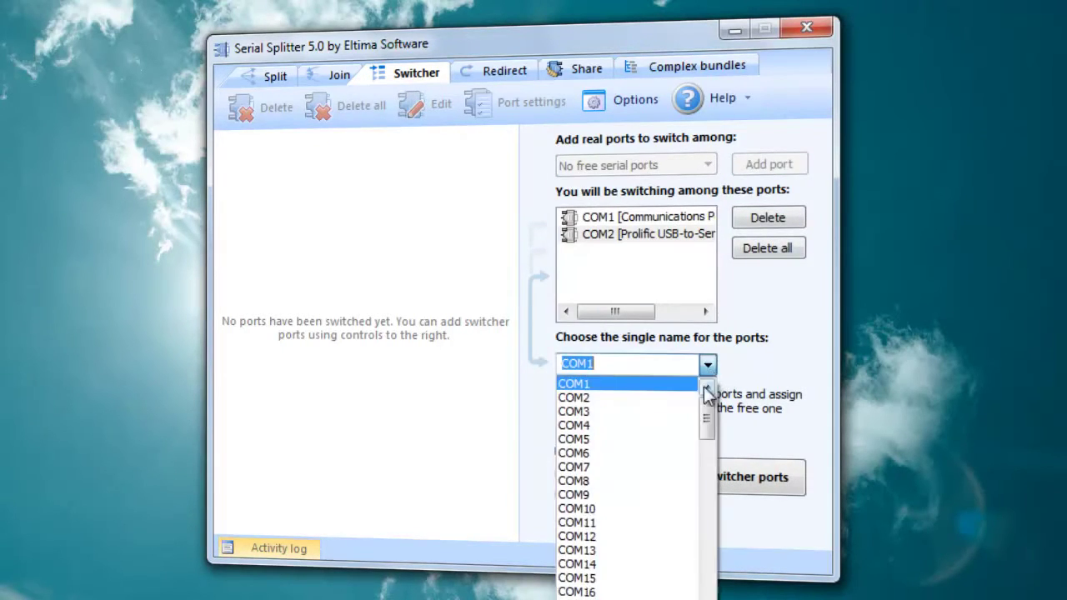
click(690, 412)
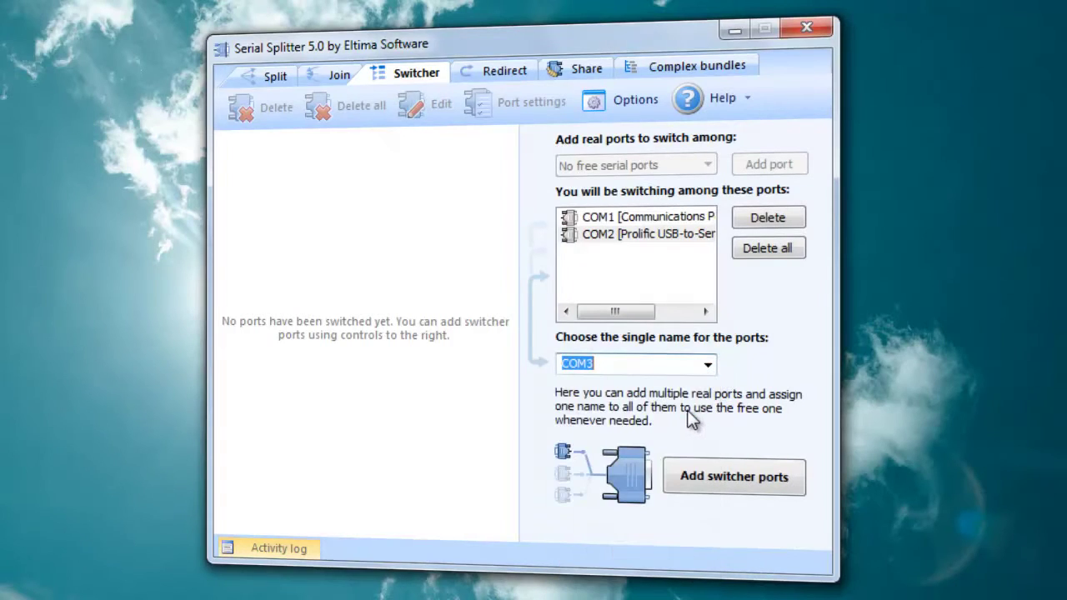
click(750, 478)
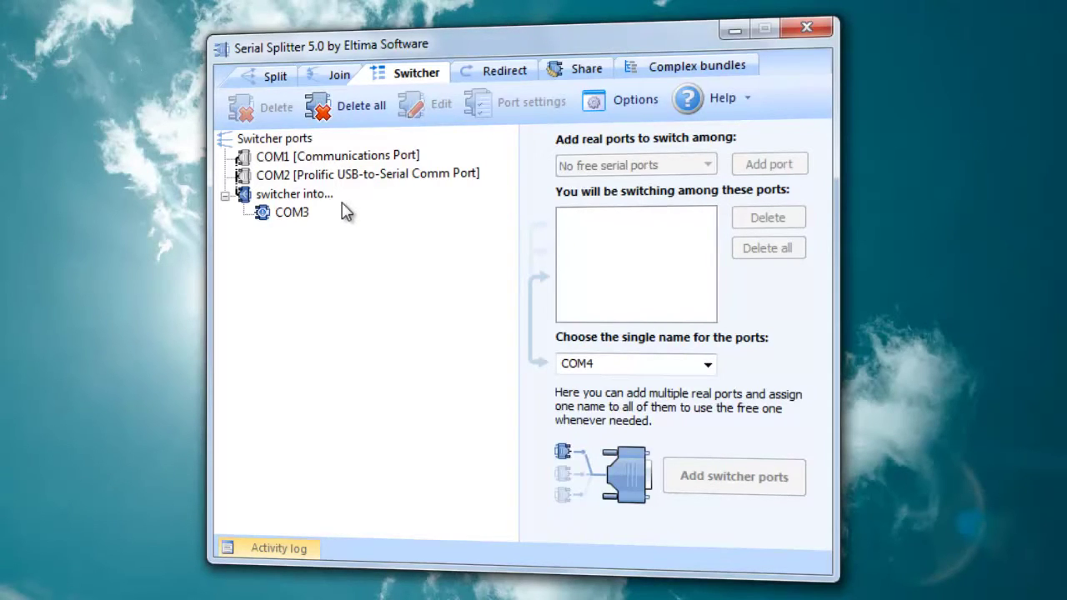
click(367, 123)
click(521, 360)
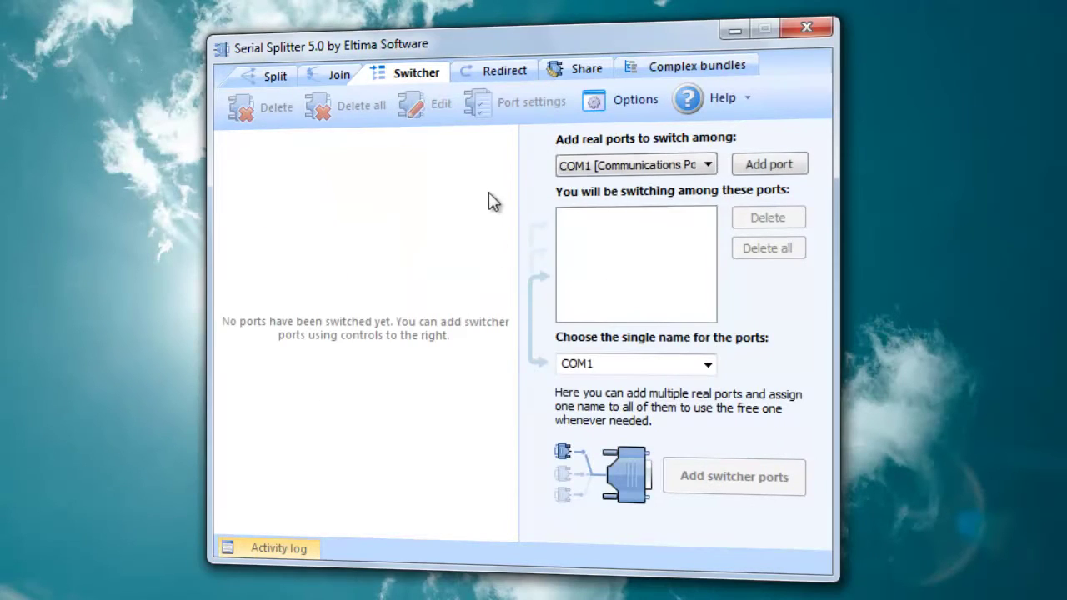
Redirect real port COM2 to virtual COM3, then request removing all redirected ports
click(488, 69)
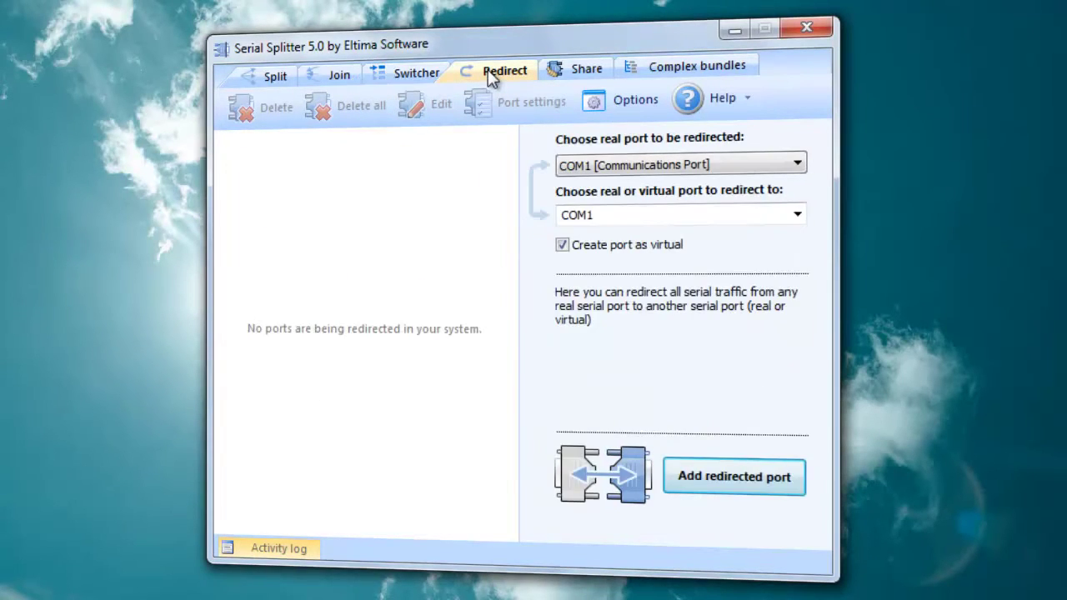
click(613, 166)
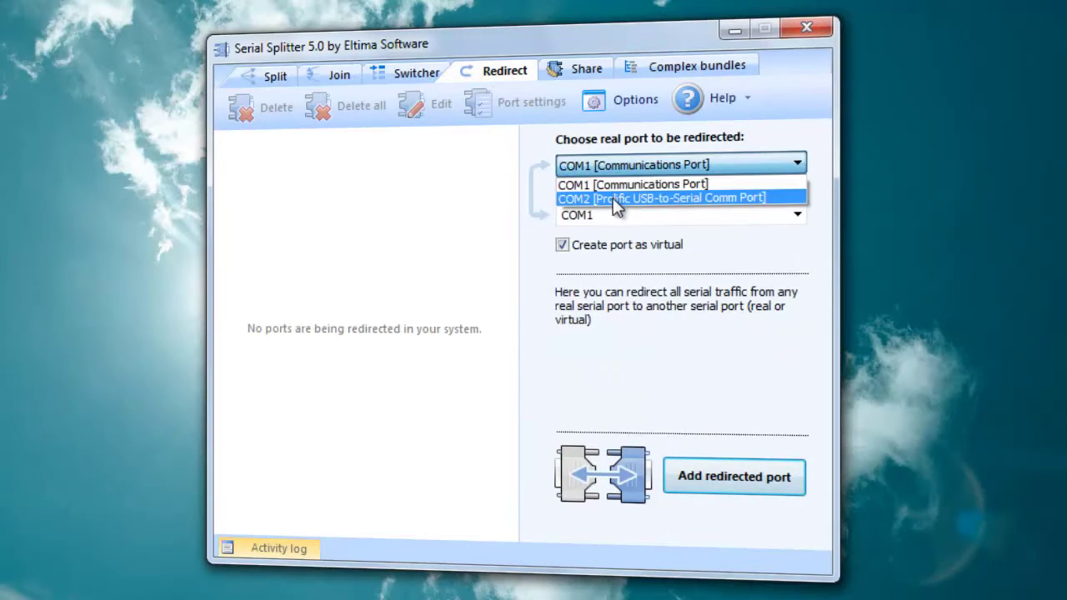
click(617, 197)
click(621, 215)
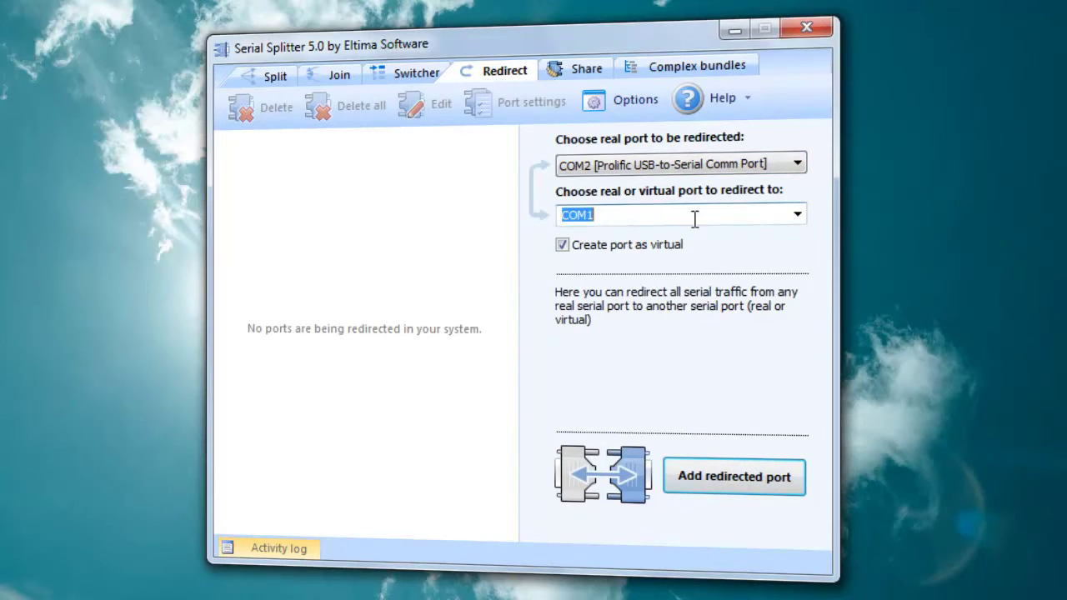
click(797, 214)
click(775, 262)
click(698, 480)
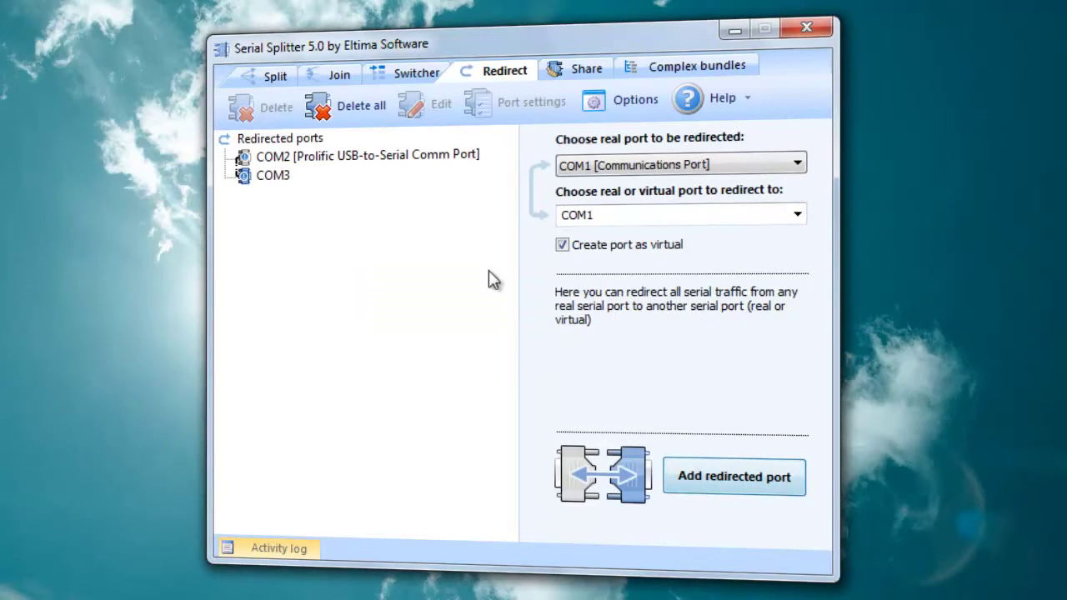
click(337, 110)
Confirm clearing redirects, then add Sec.exe with read, write and control rights
click(513, 361)
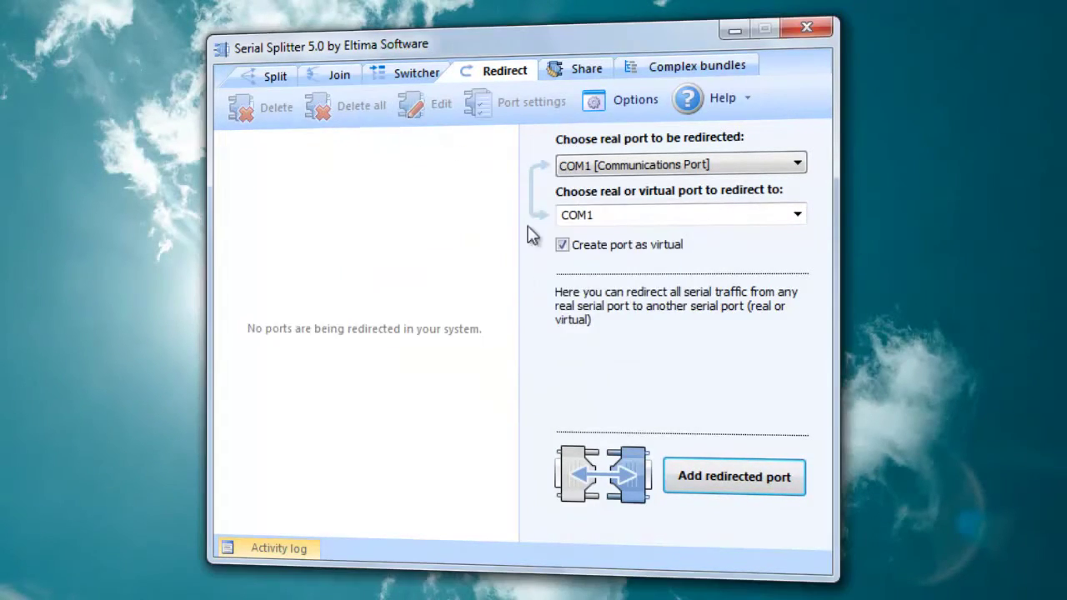
click(570, 76)
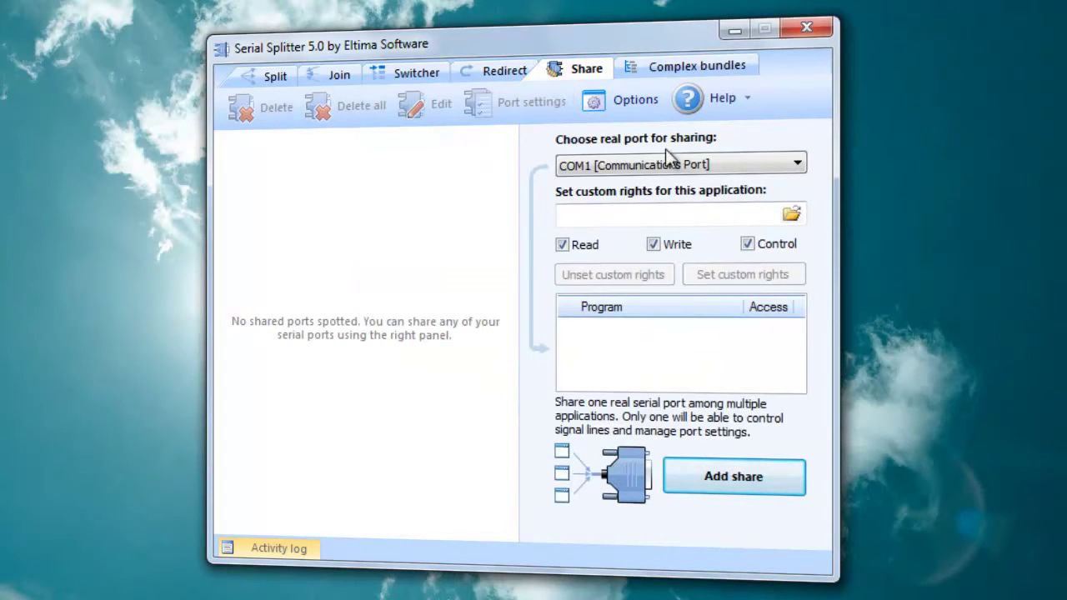
click(794, 214)
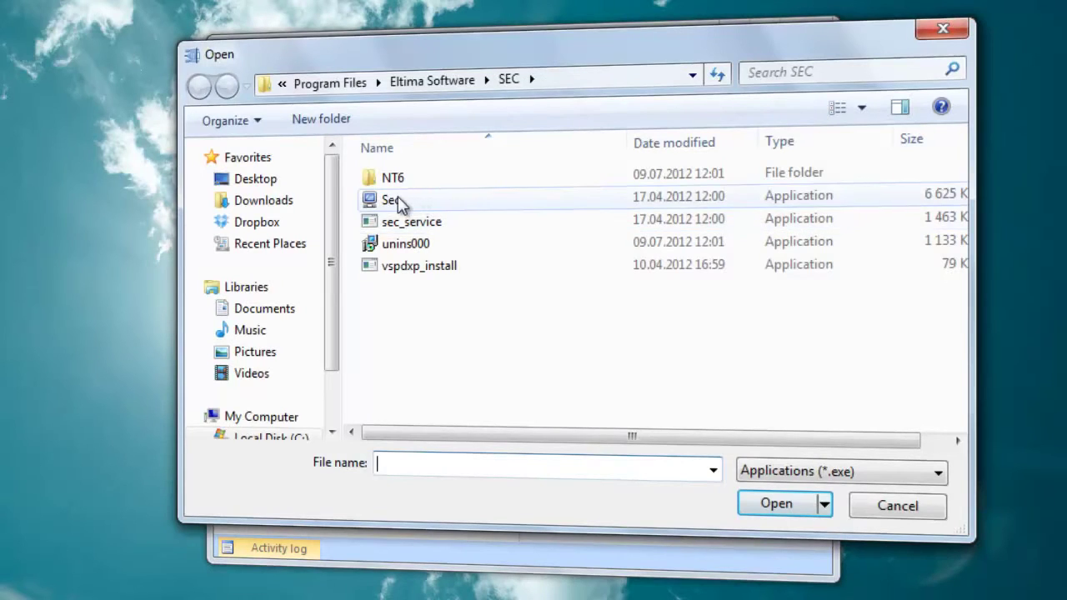
click(398, 200)
click(754, 500)
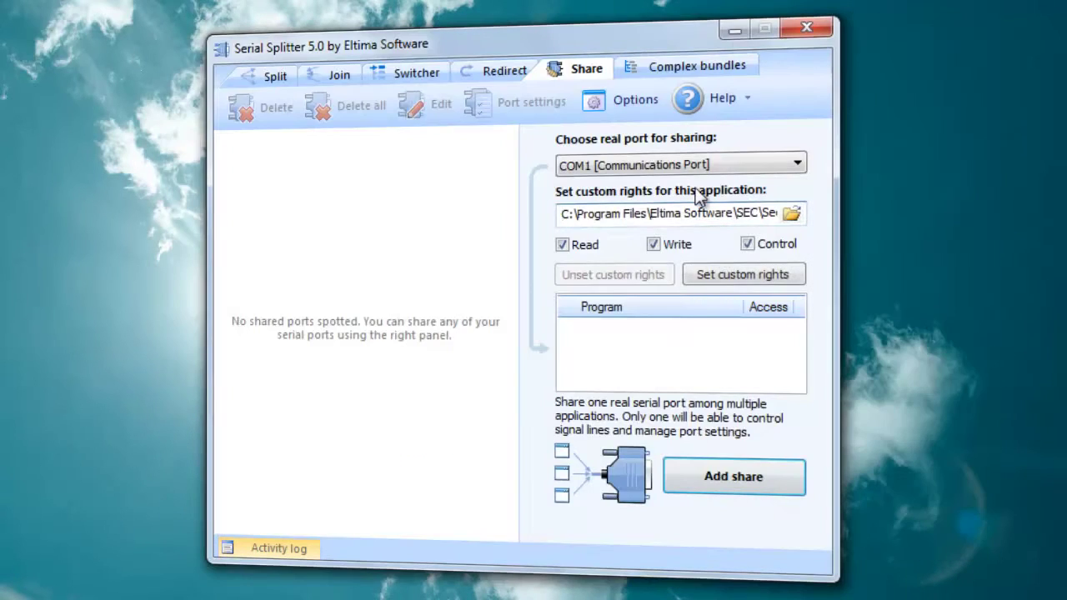
click(762, 284)
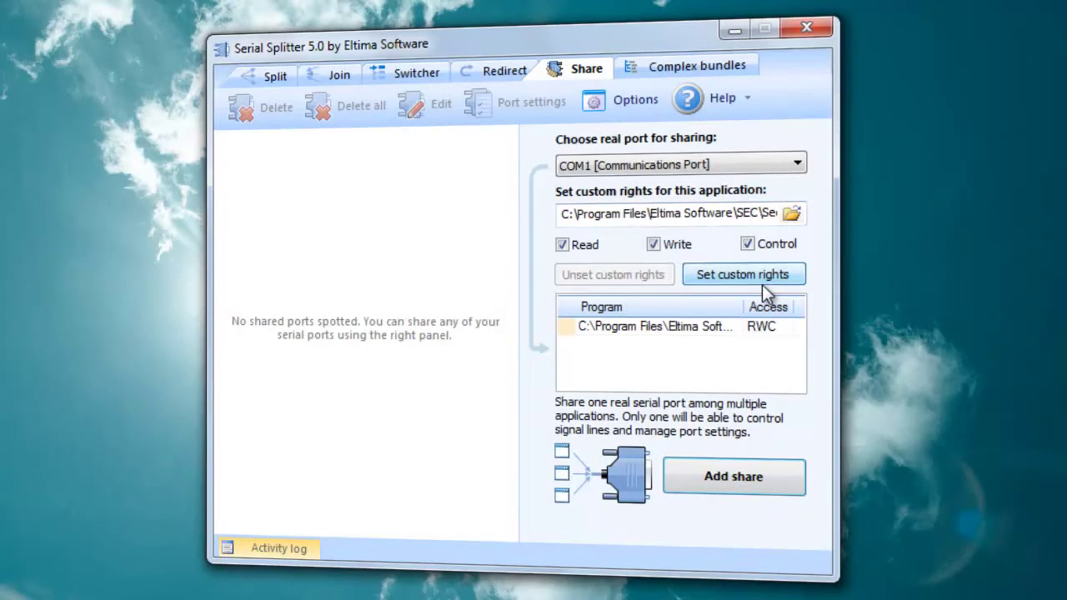
Add Terminal.exe from Advanced Serial Port Terminal with read, write and control rights
click(790, 217)
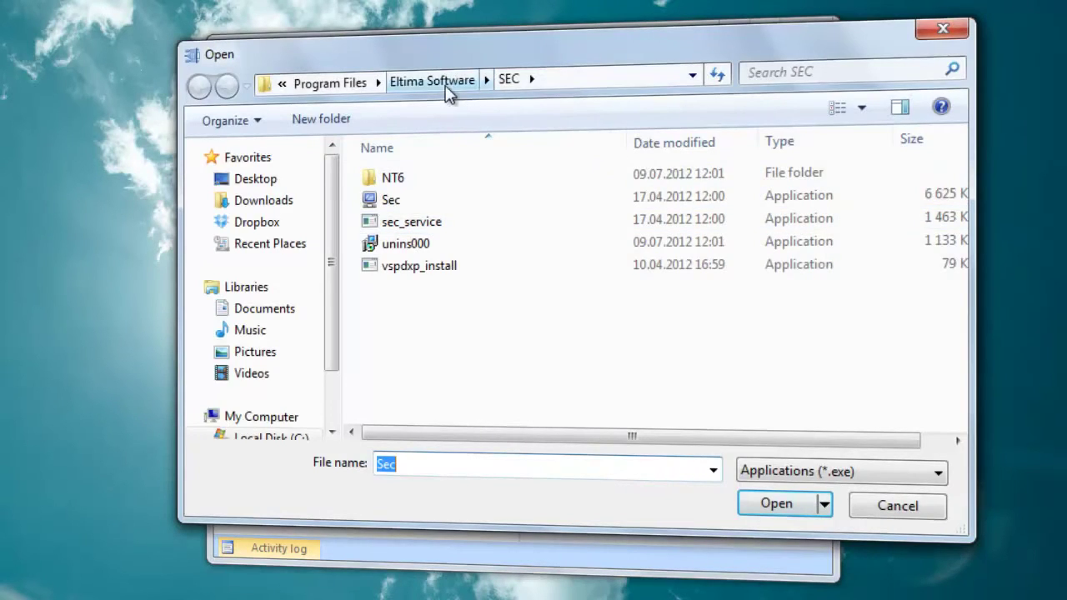
click(448, 81)
double_click(442, 178)
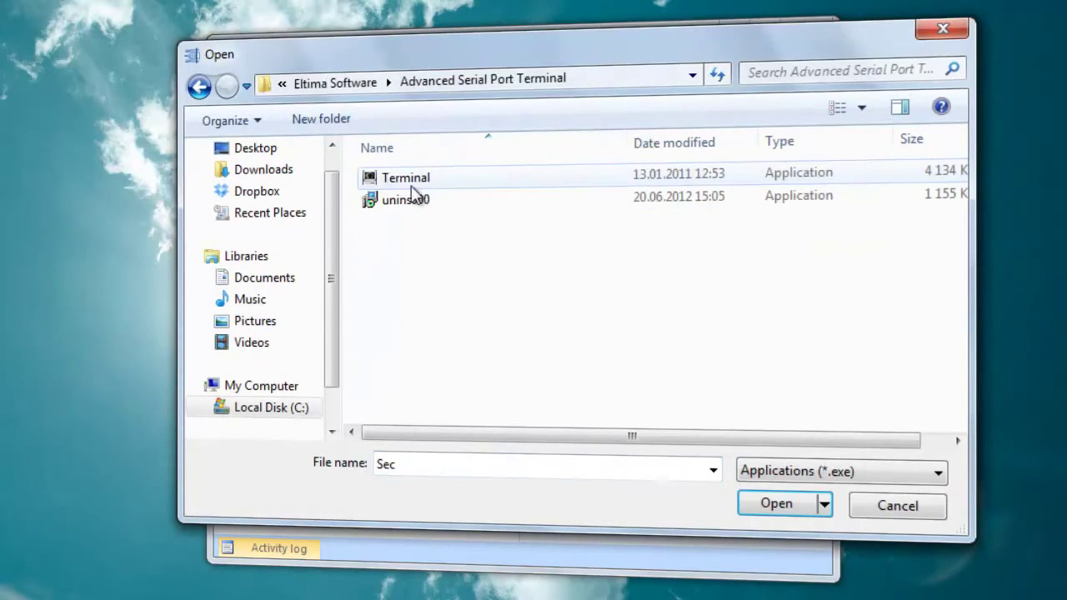
click(412, 185)
click(774, 501)
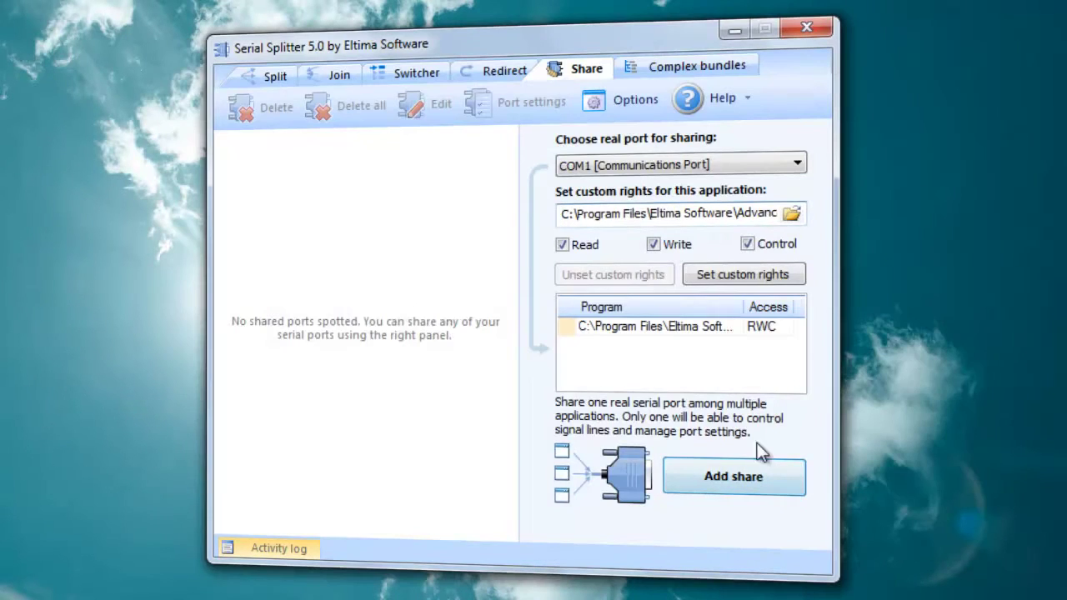
click(738, 276)
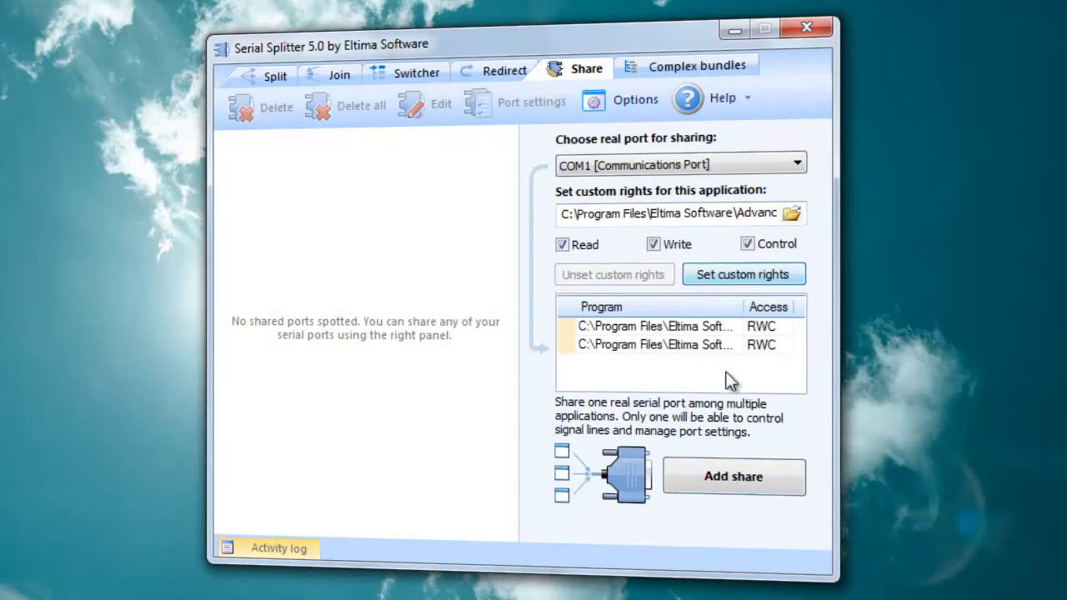
Share COM1 with both applications, inspect its connections, then delete all shares
click(729, 475)
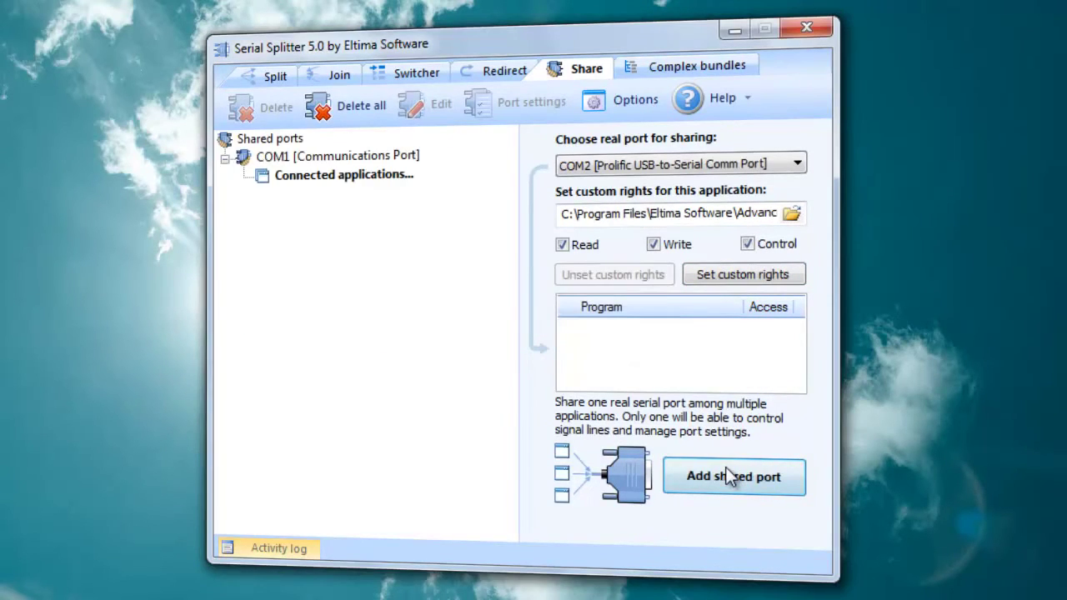
click(344, 176)
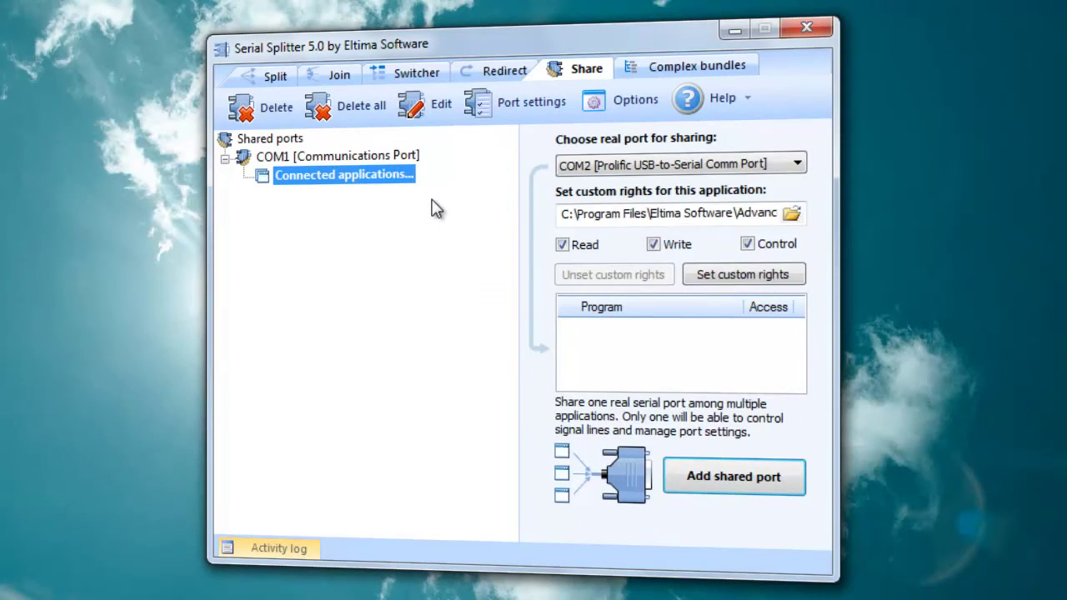
click(348, 107)
click(528, 351)
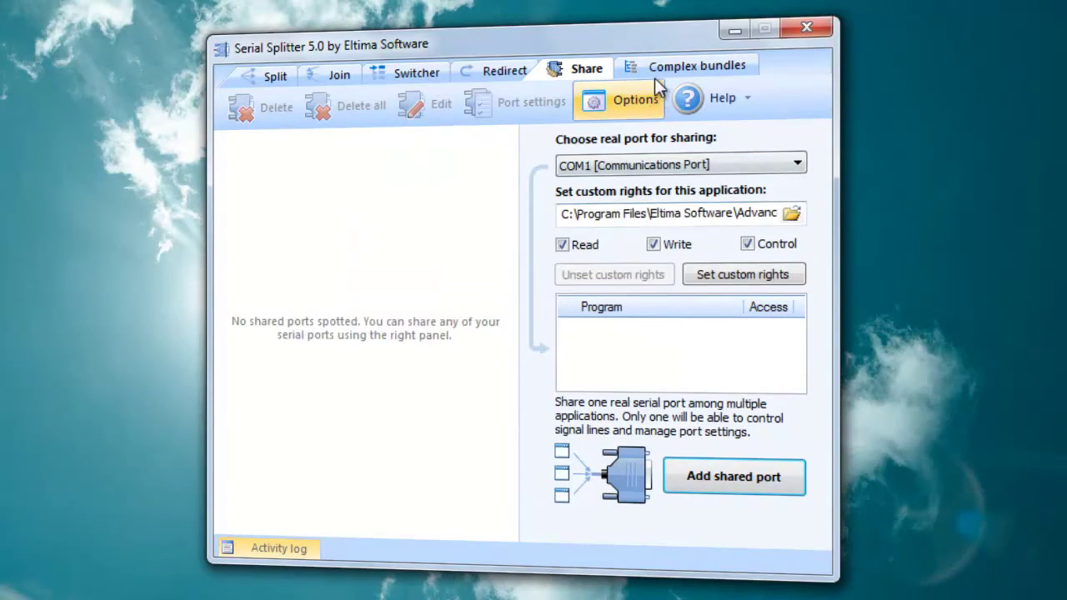
Build a bundle with real port COM1 as input and virtual COM3 as output
click(657, 70)
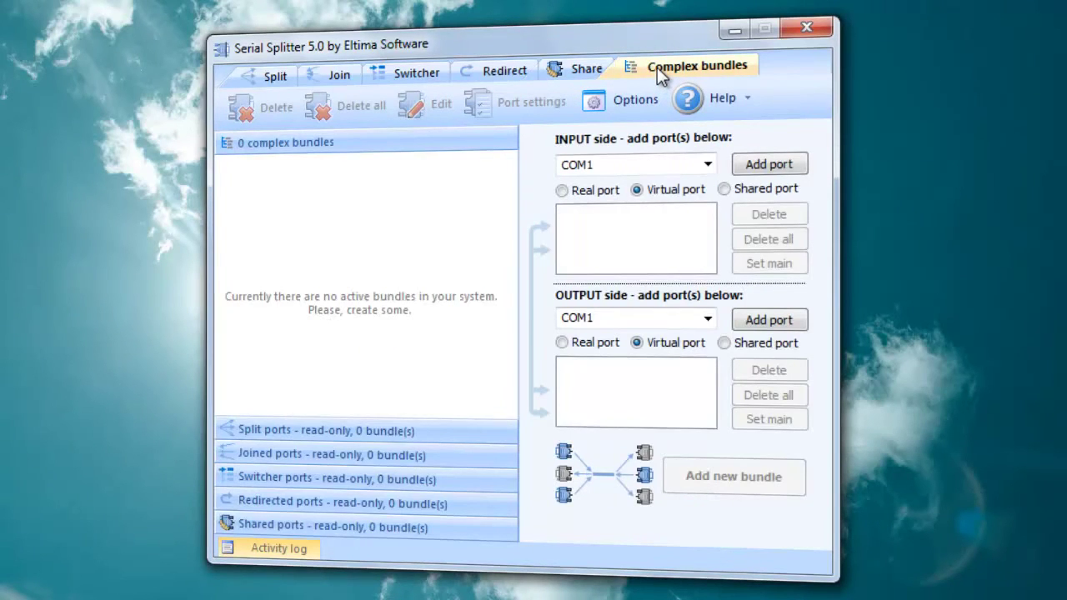
click(595, 191)
click(751, 166)
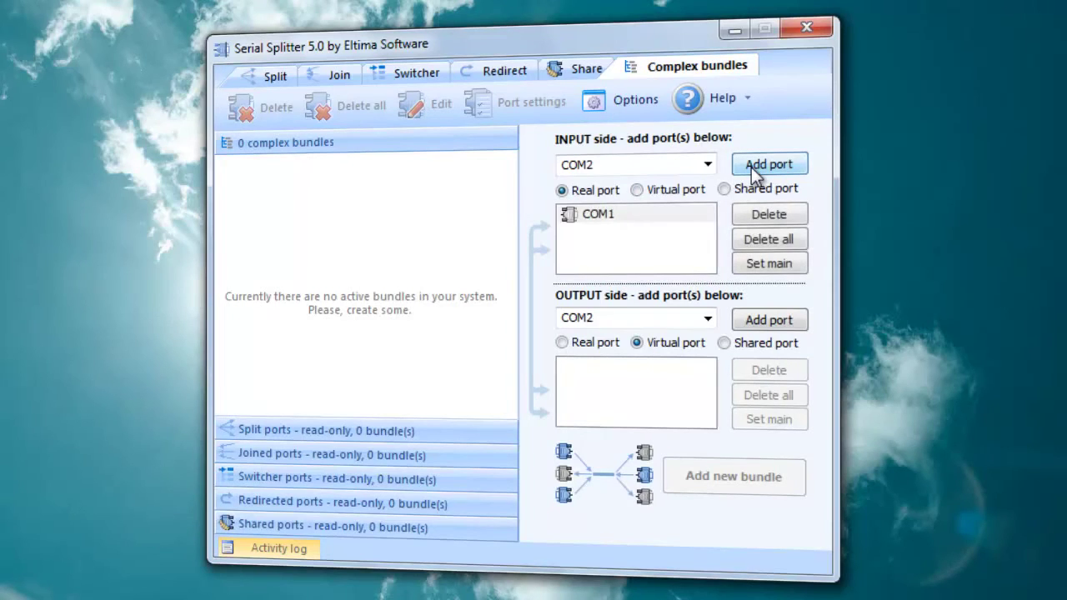
click(707, 317)
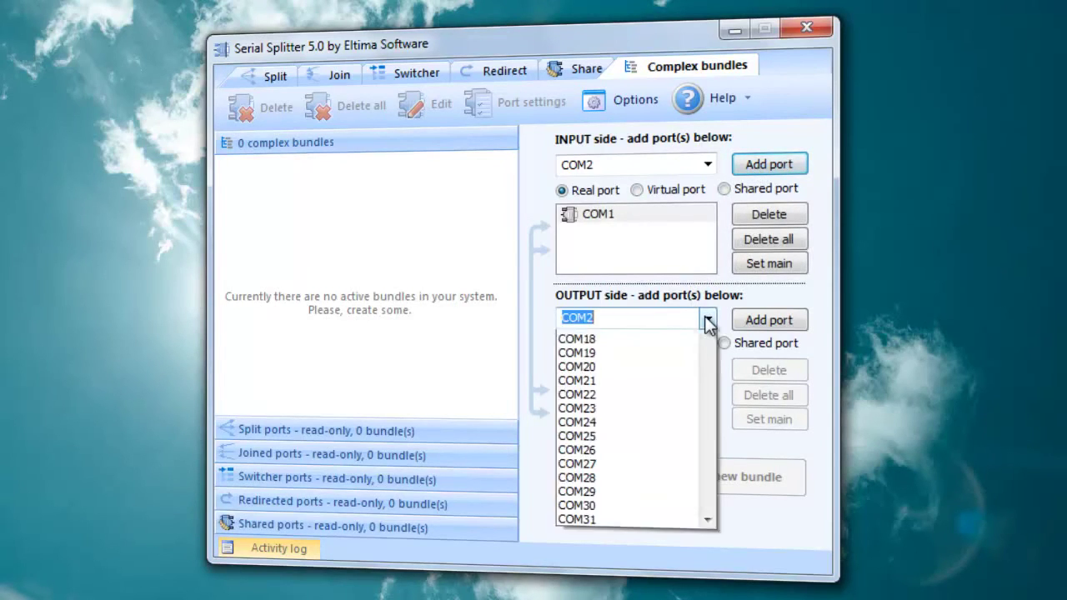
click(685, 355)
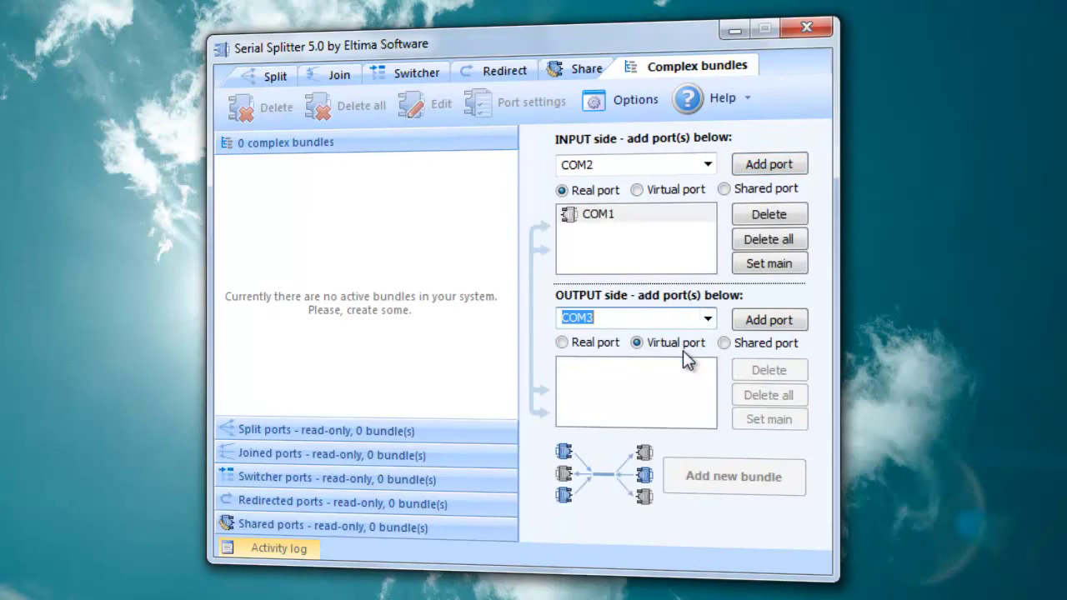
click(758, 325)
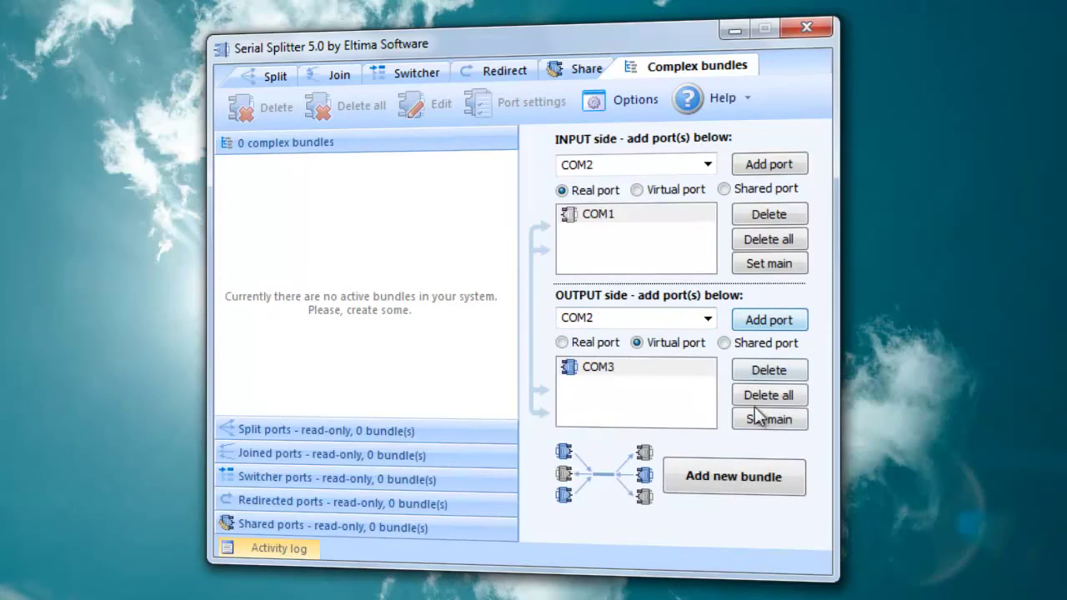
click(751, 473)
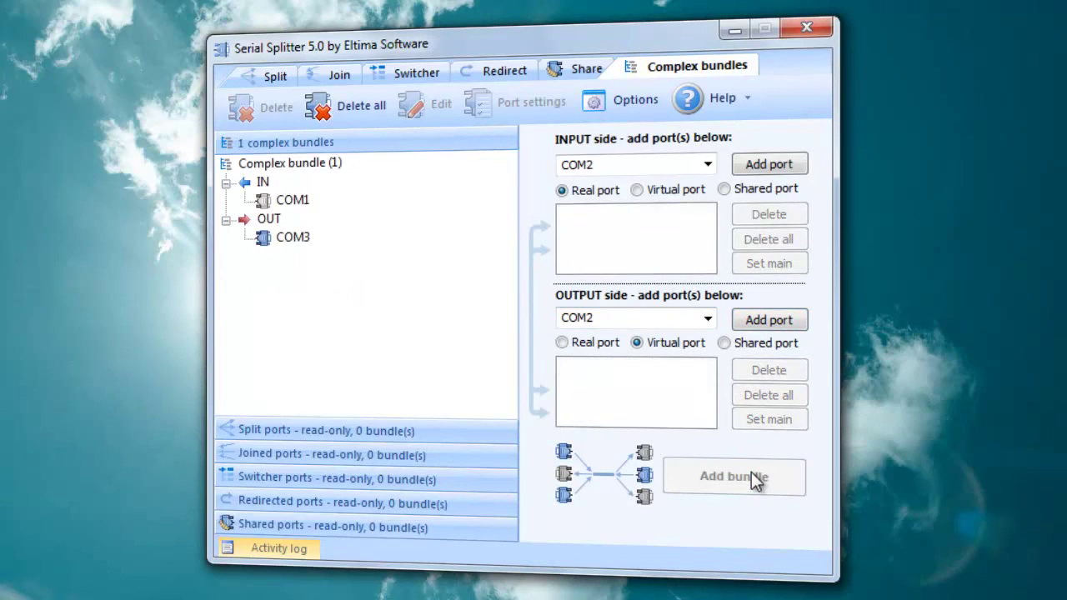